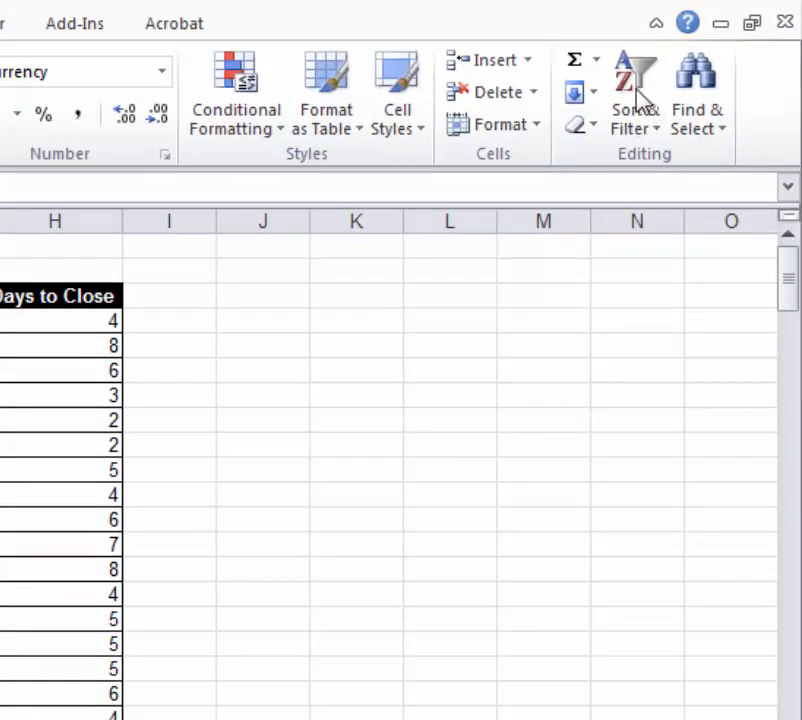
# Sort the sales data by the Sales column from largest to smallest.
pyautogui.click(640, 110)
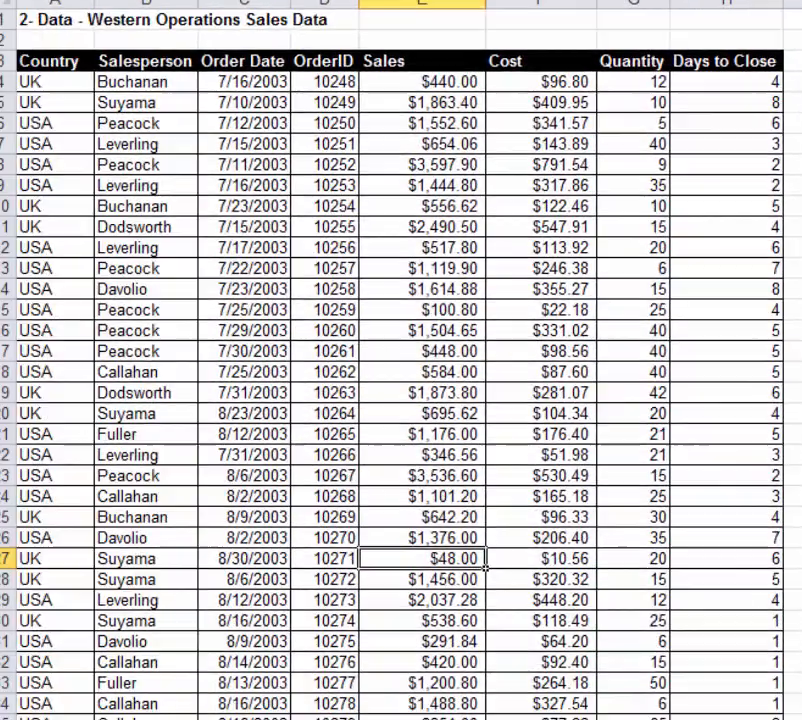
pyautogui.click(476, 123)
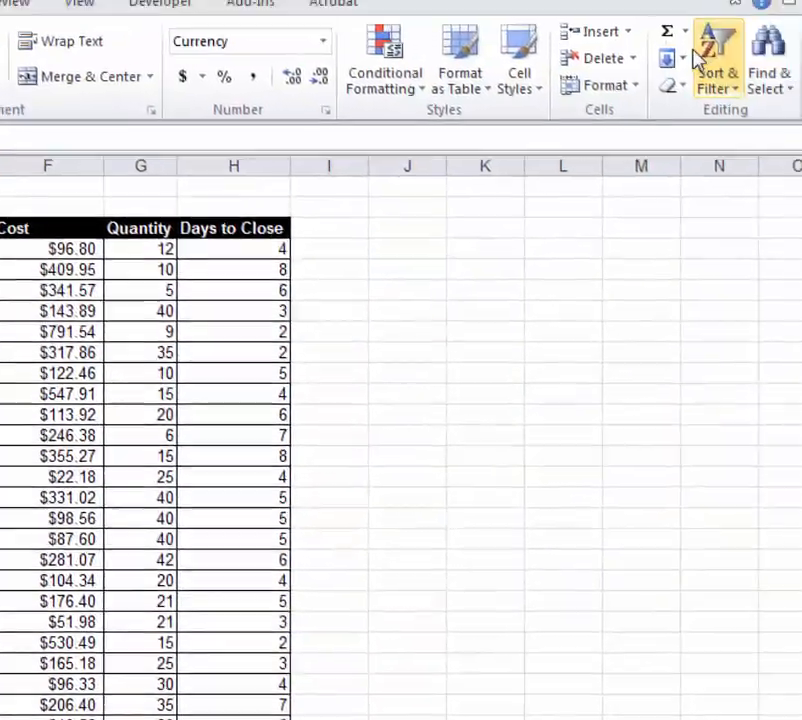
pyautogui.click(698, 62)
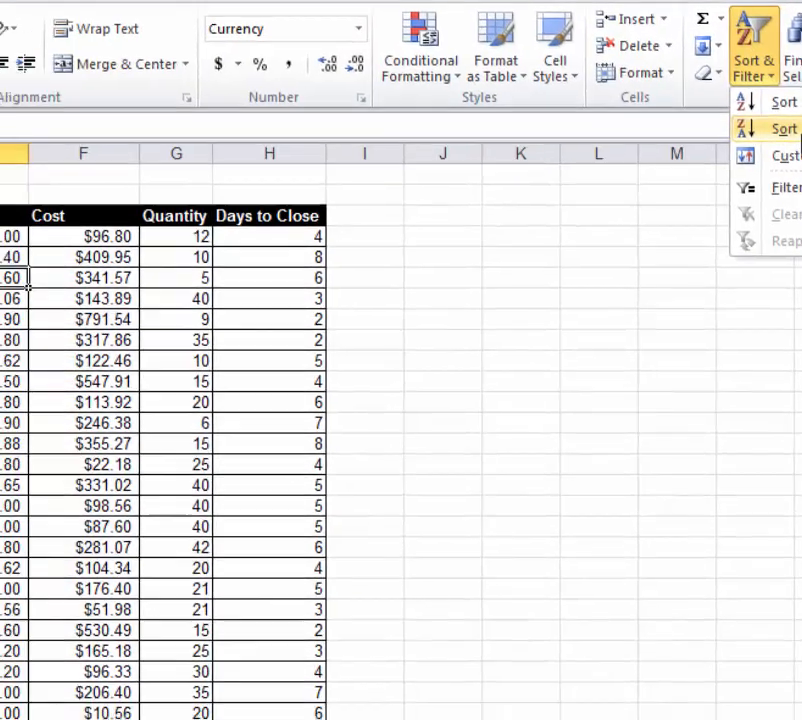
pyautogui.click(712, 172)
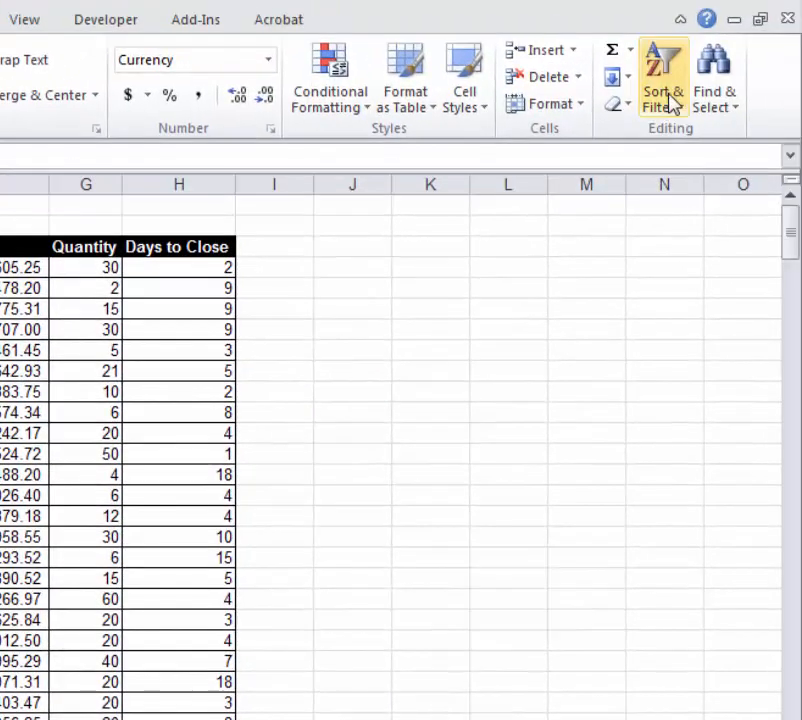
# Start a custom sort with Salesperson as the first level, sorted on values from A to Z.
pyautogui.click(668, 98)
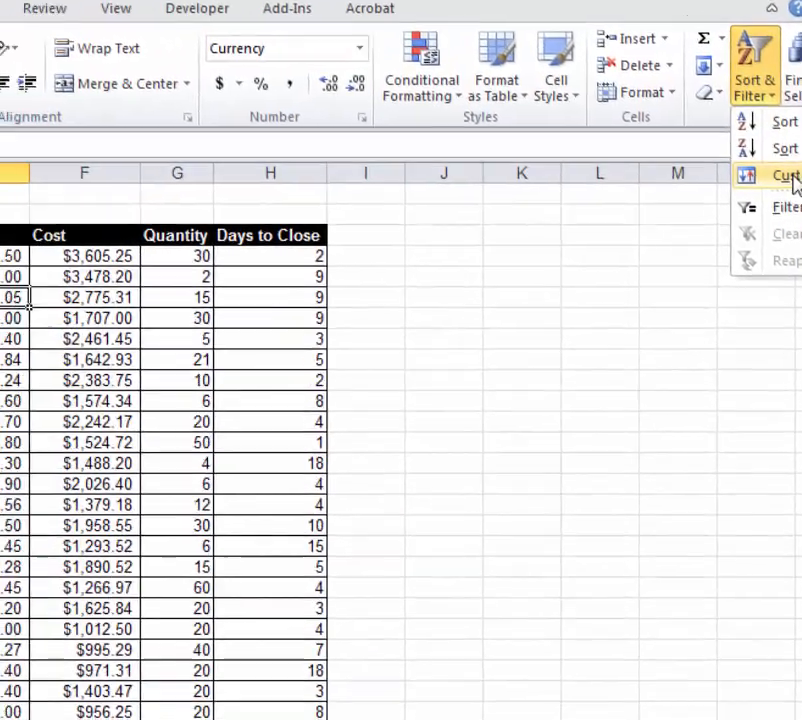
pyautogui.click(796, 185)
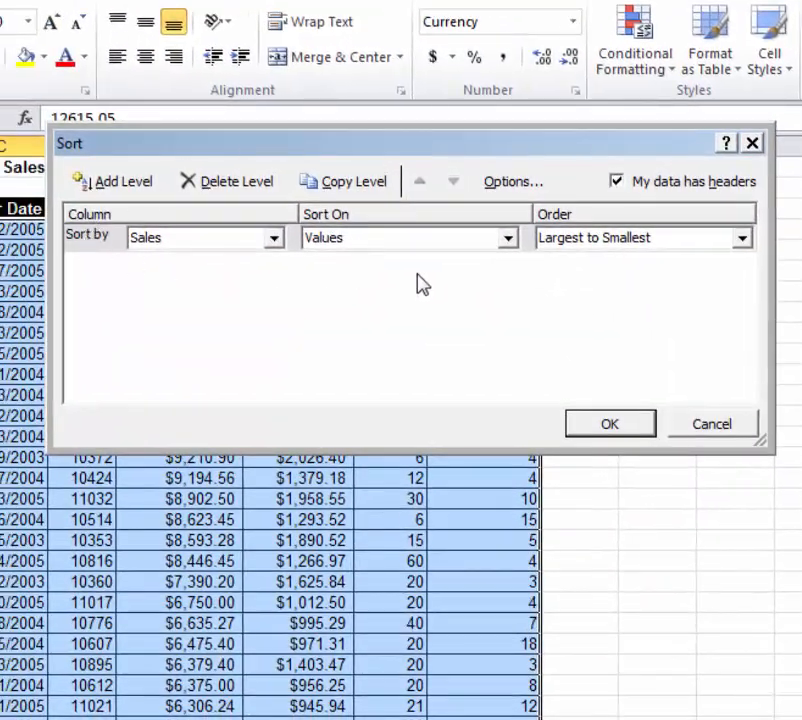
pyautogui.click(273, 238)
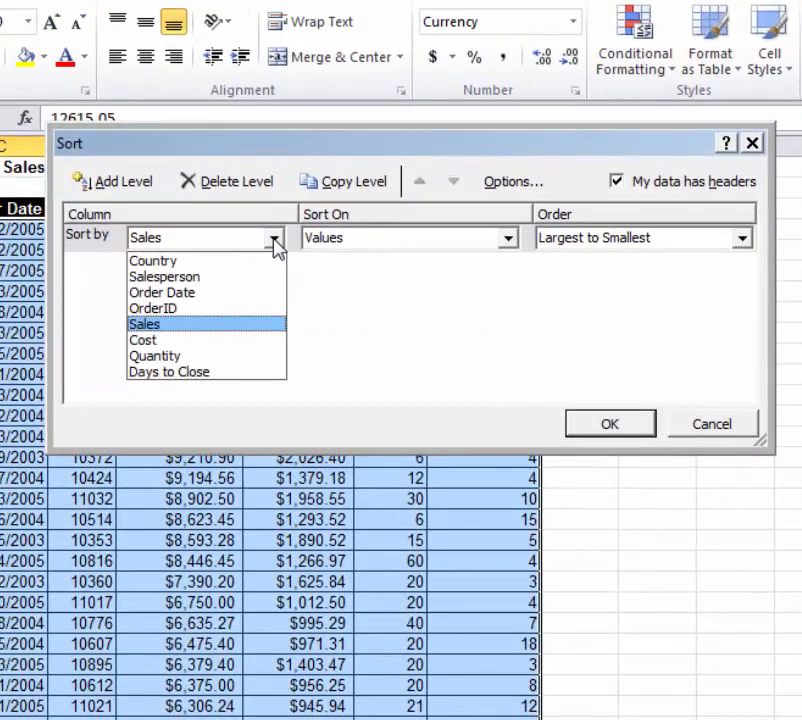
pyautogui.click(255, 277)
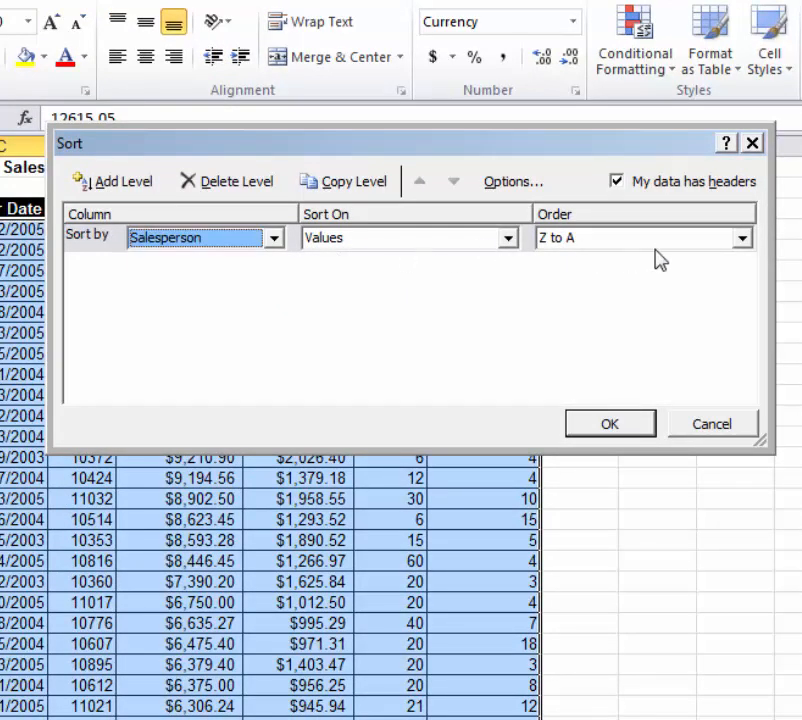
pyautogui.click(742, 239)
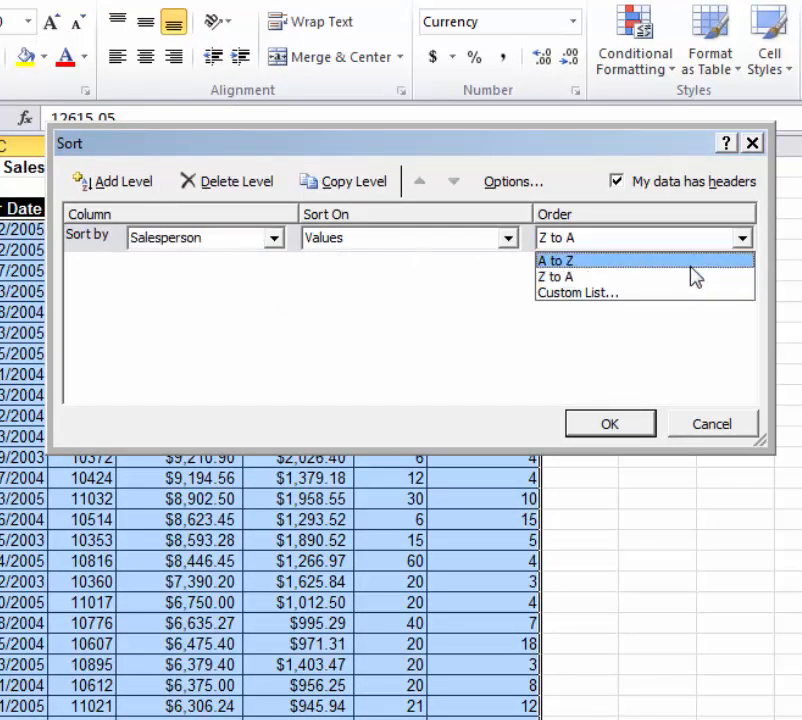
pyautogui.click(692, 264)
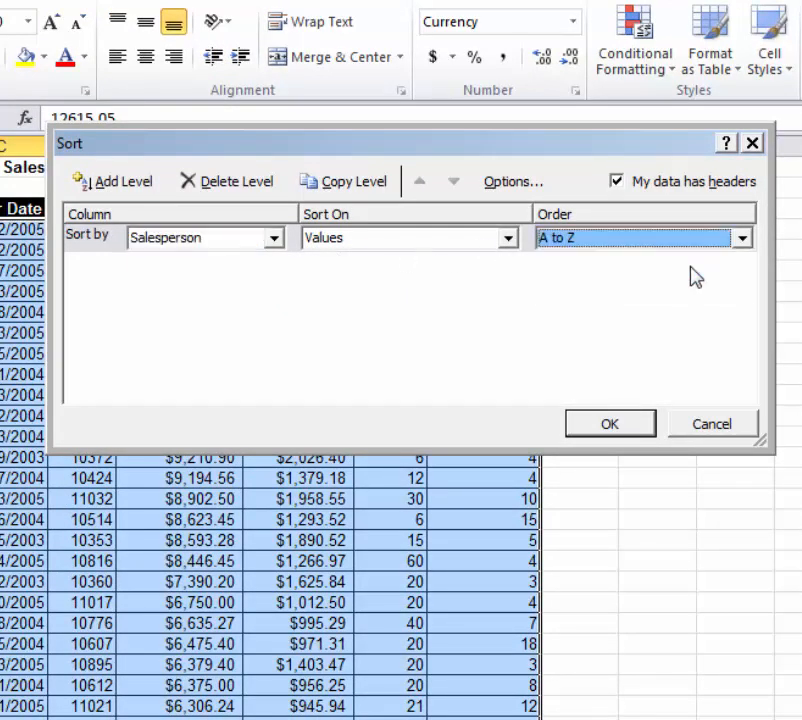
# Add a second sort level on Sales values from largest to smallest and apply the custom sort.
pyautogui.click(118, 183)
pyautogui.click(274, 266)
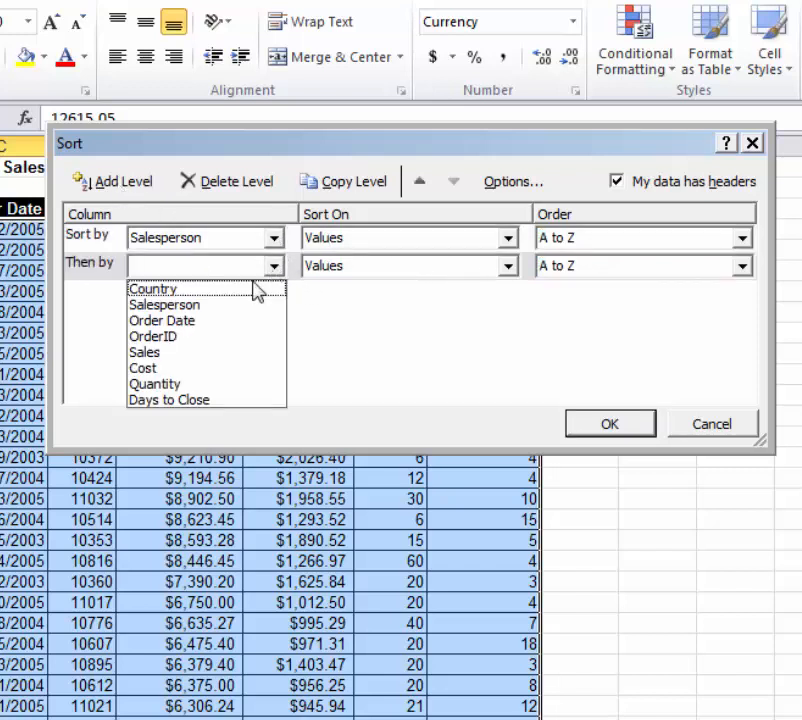
pyautogui.click(215, 353)
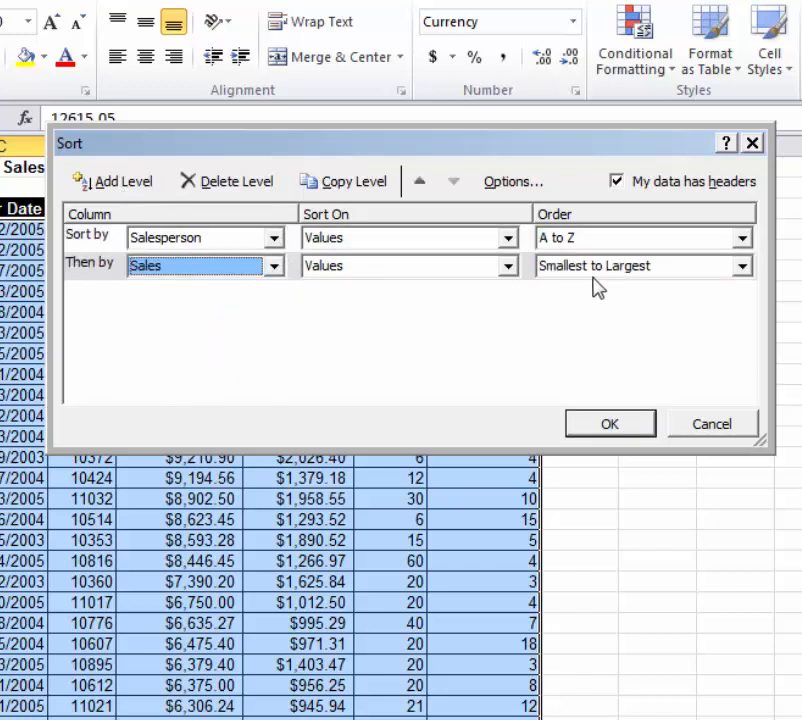
pyautogui.click(741, 266)
pyautogui.click(706, 305)
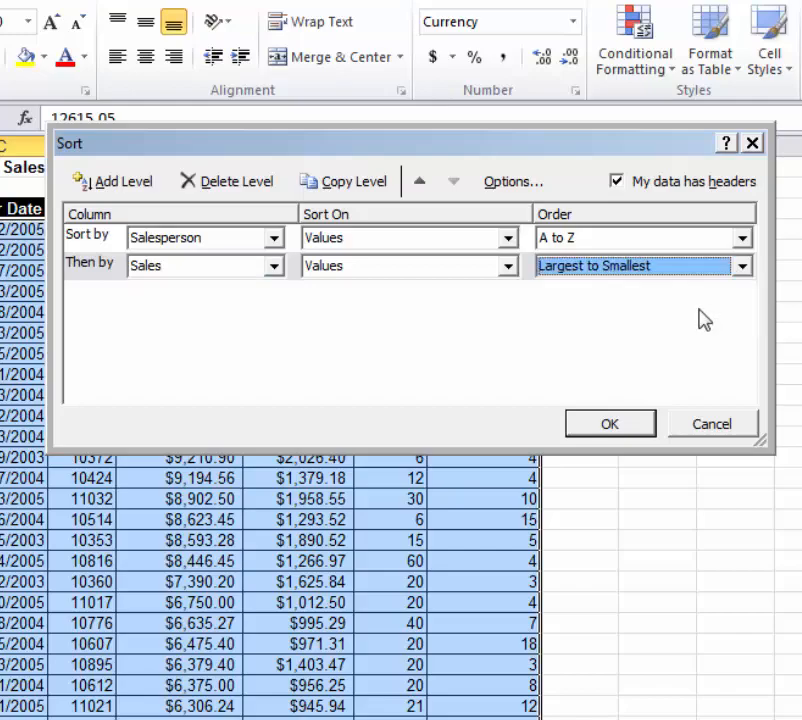
pyautogui.click(632, 428)
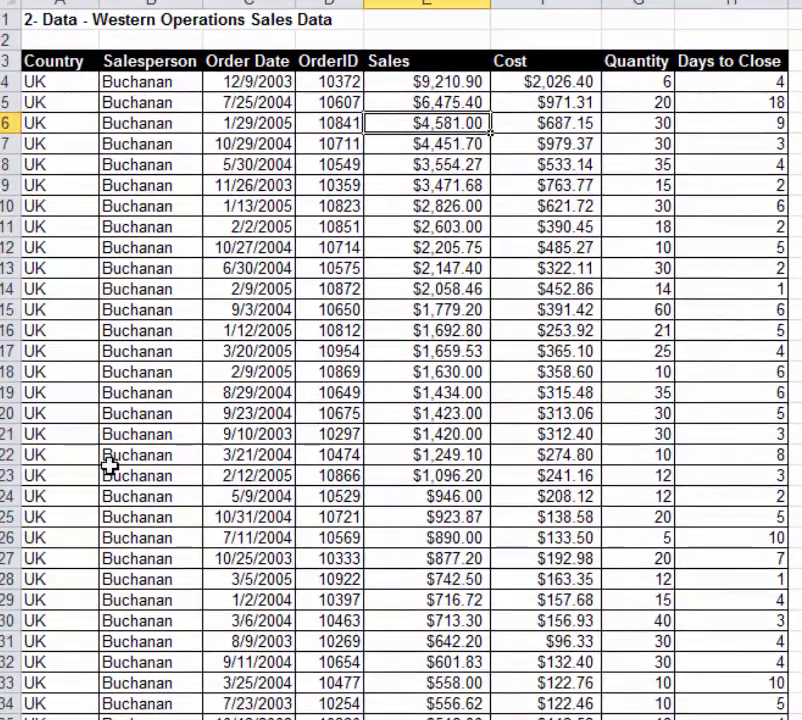
# Sort the sales data by the Order Date column from oldest to newest.
pyautogui.scroll(-20, 420, 400)
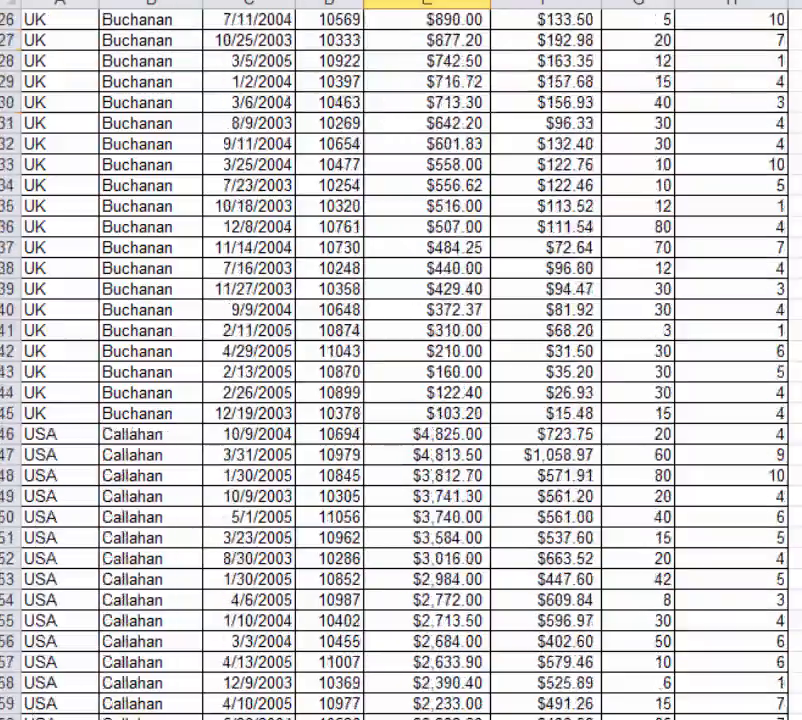
pyautogui.scroll(-11, 400, 360)
pyautogui.scroll(20, 400, 360)
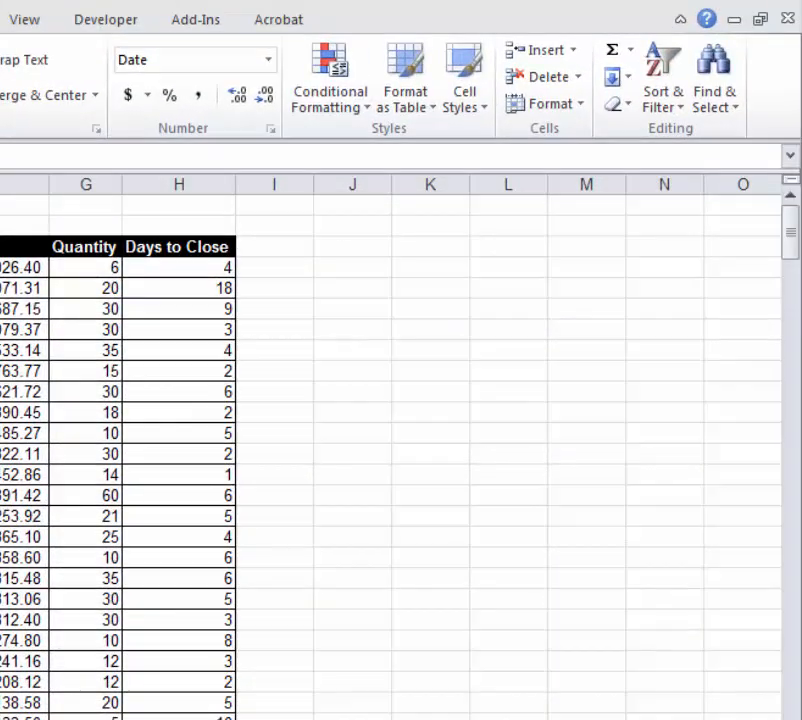
pyautogui.click(686, 81)
pyautogui.click(691, 132)
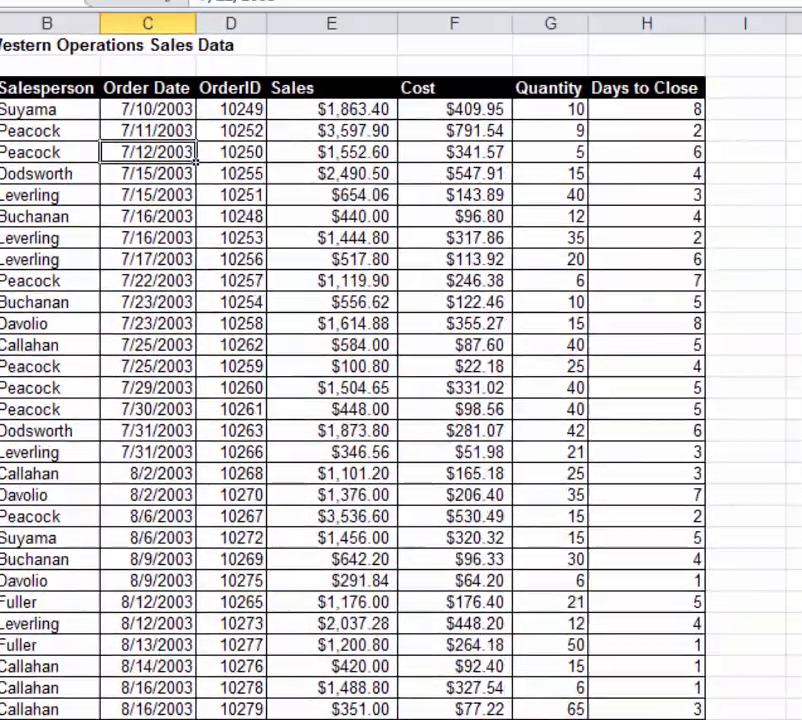
# Turn on filtering for the table's header row and widen the OrderID column to fit its full heading.
pyautogui.click(612, 125)
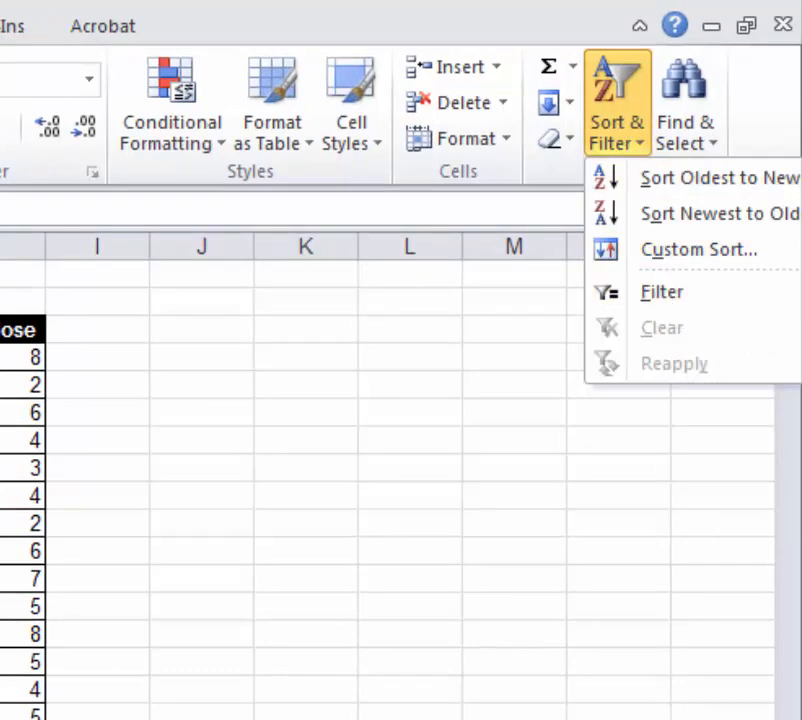
pyautogui.click(662, 296)
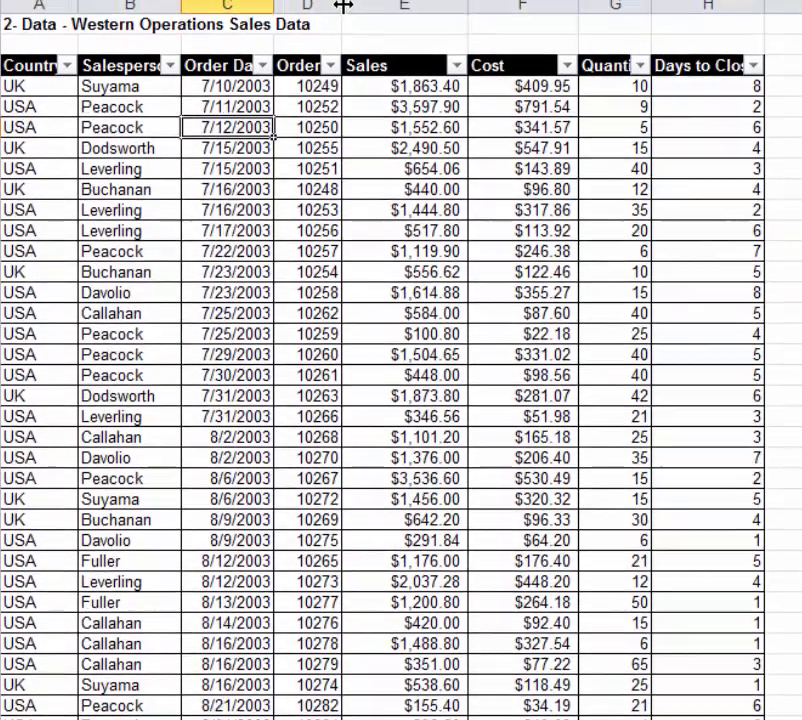
pyautogui.moveTo(341, 20); pyautogui.dragTo(370, 30)
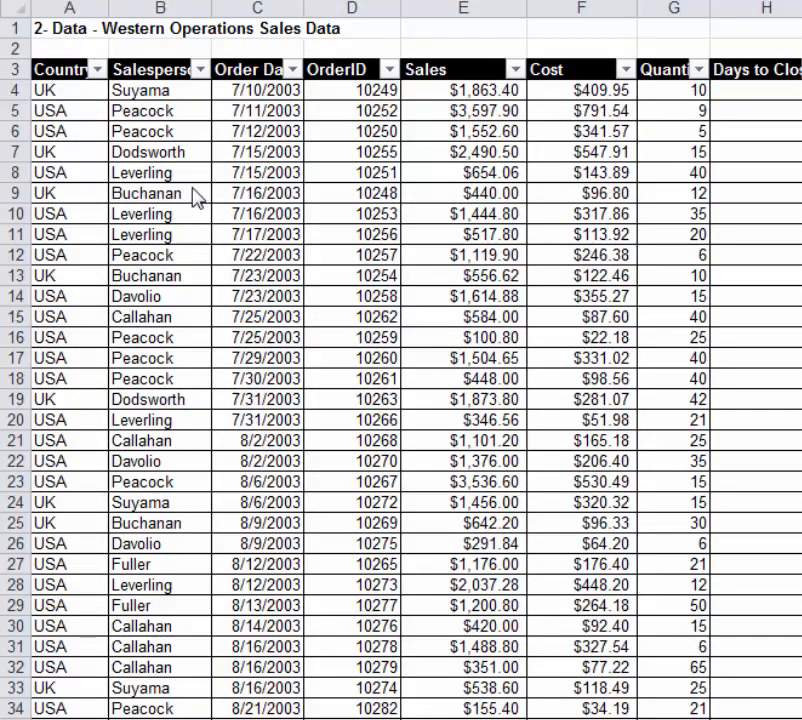
# Filter the Salesperson column to show only the second salesperson in the alphabetical list.
pyautogui.click(202, 70)
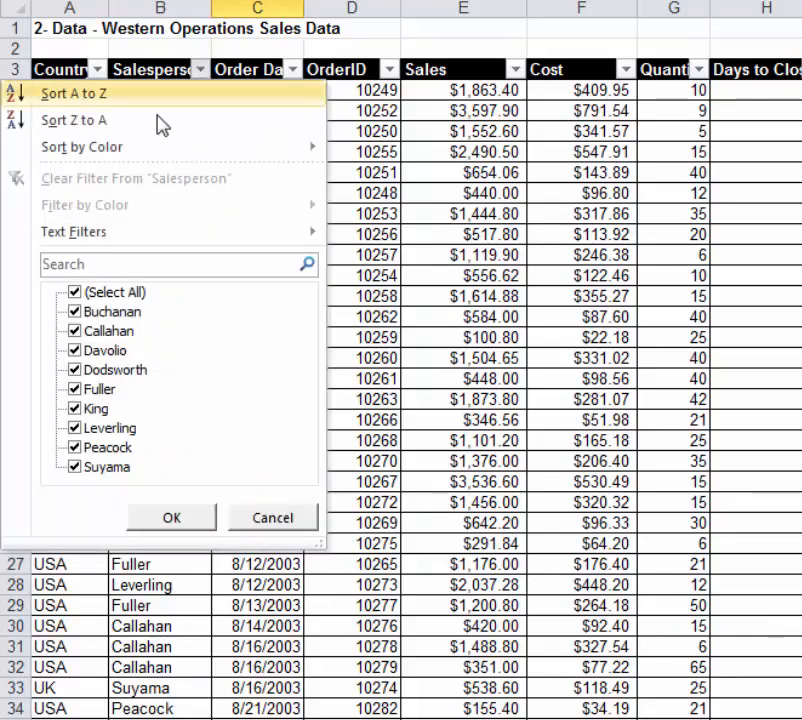
pyautogui.click(74, 292)
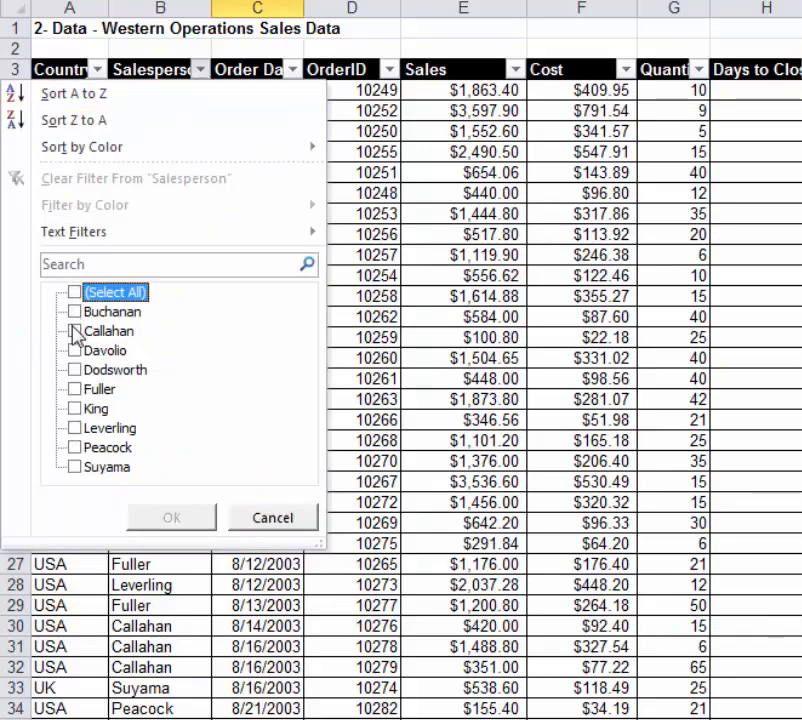
pyautogui.click(74, 331)
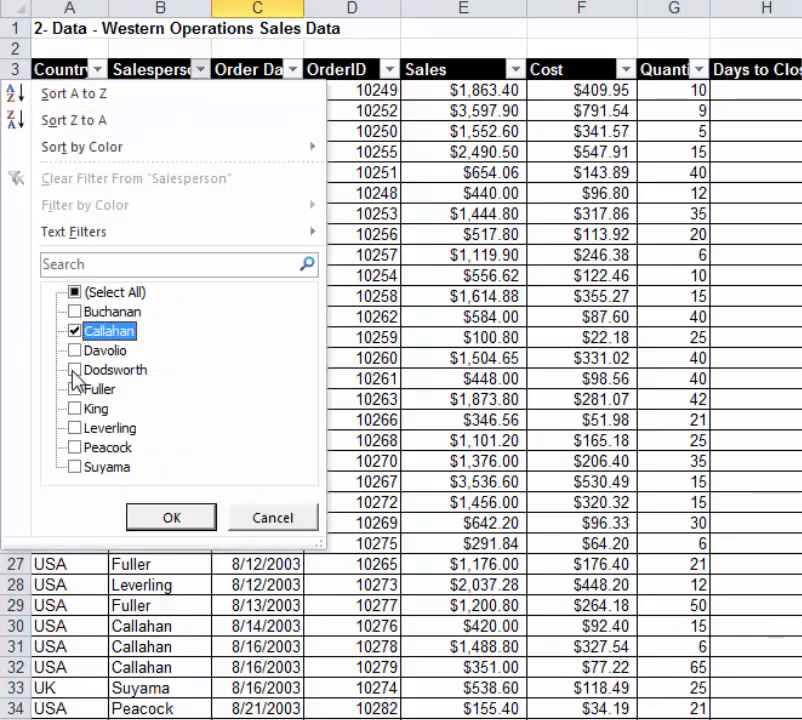
pyautogui.click(74, 369)
pyautogui.click(74, 389)
pyautogui.click(74, 408)
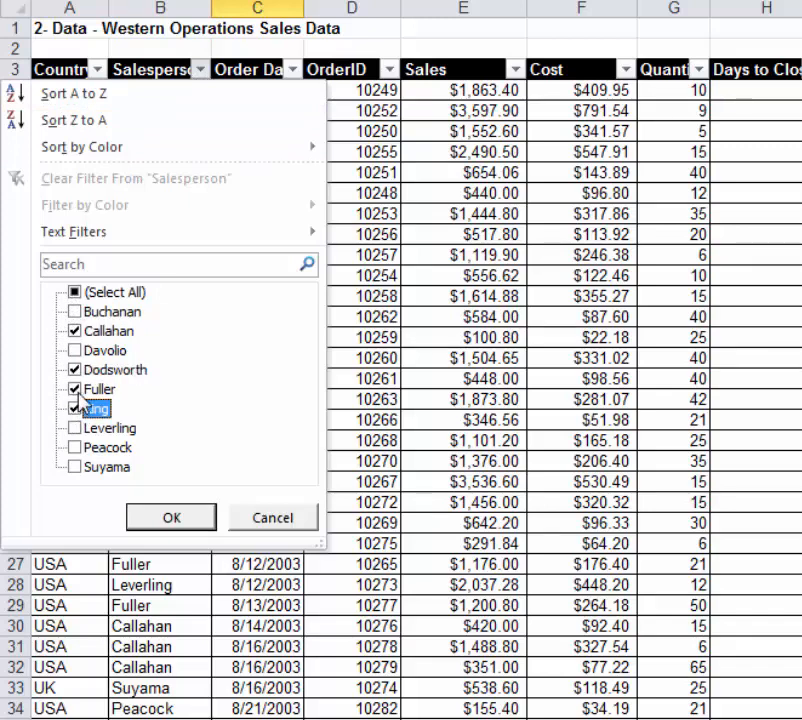
pyautogui.click(74, 369)
pyautogui.click(74, 389)
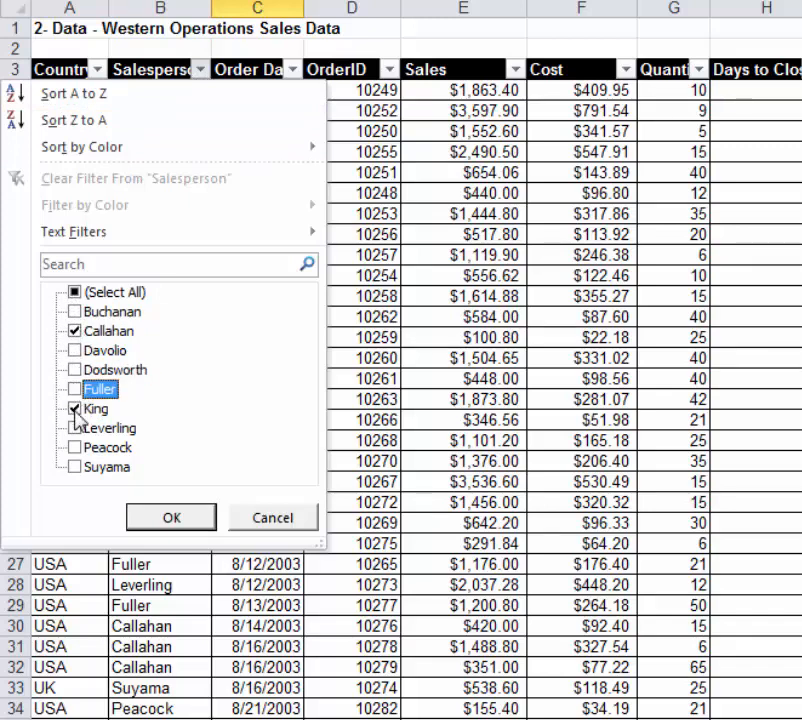
pyautogui.click(74, 408)
pyautogui.click(160, 518)
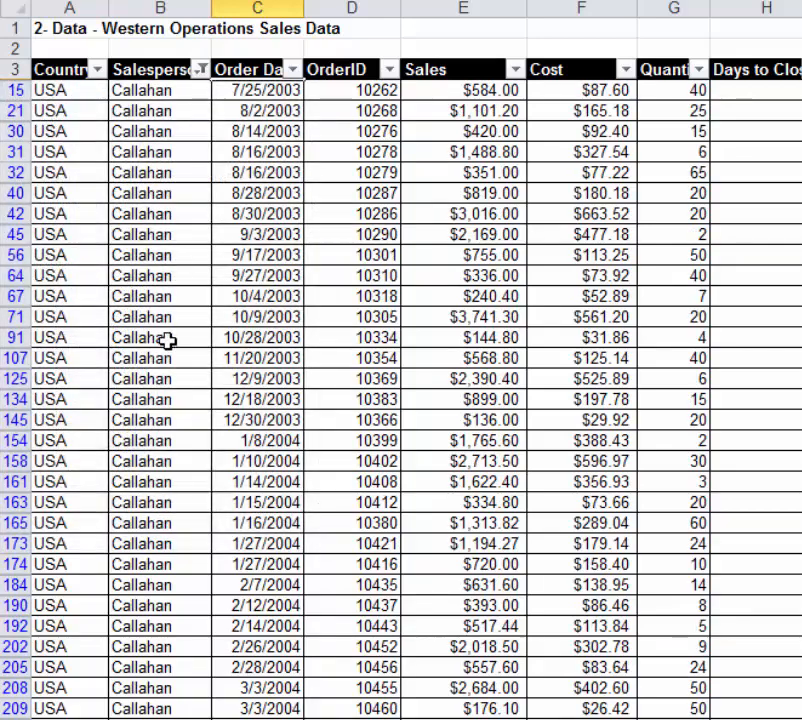
# Add a number filter on the Sales column to show only rows greater than 2000.
pyautogui.scroll(-1, 222, 590)
pyautogui.scroll(-5, 222, 590)
pyautogui.scroll(4, 238, 596)
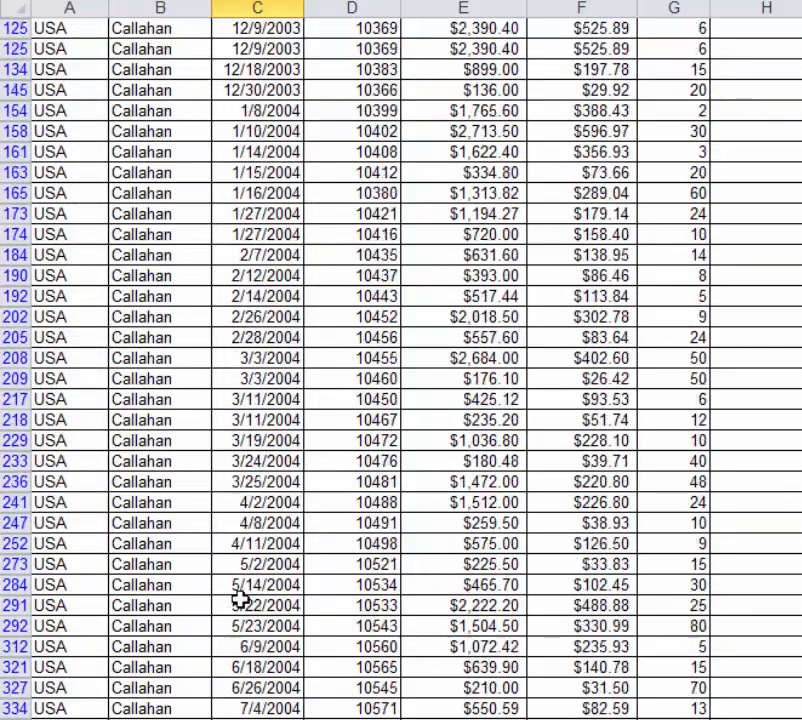
pyautogui.scroll(3, 238, 604)
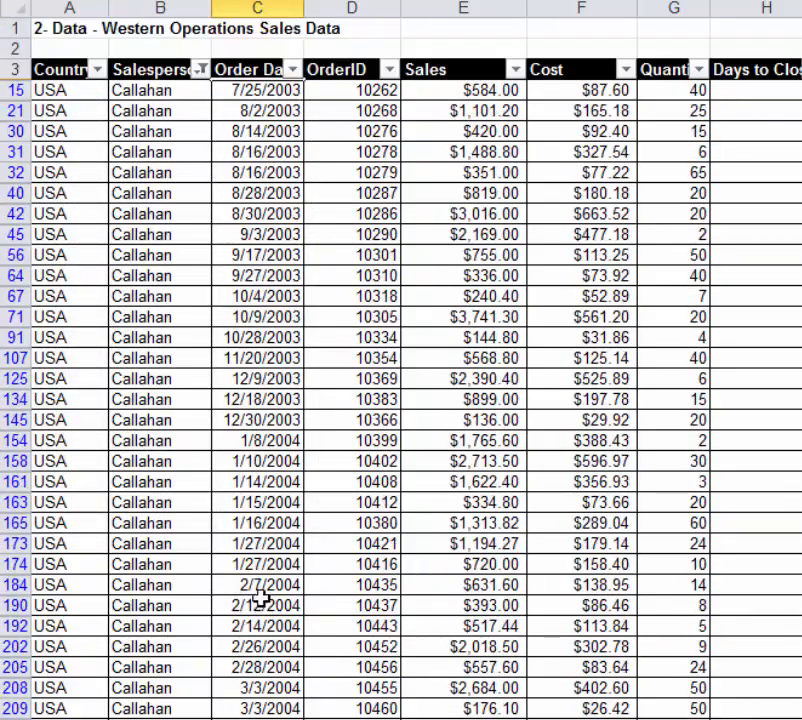
pyautogui.click(516, 70)
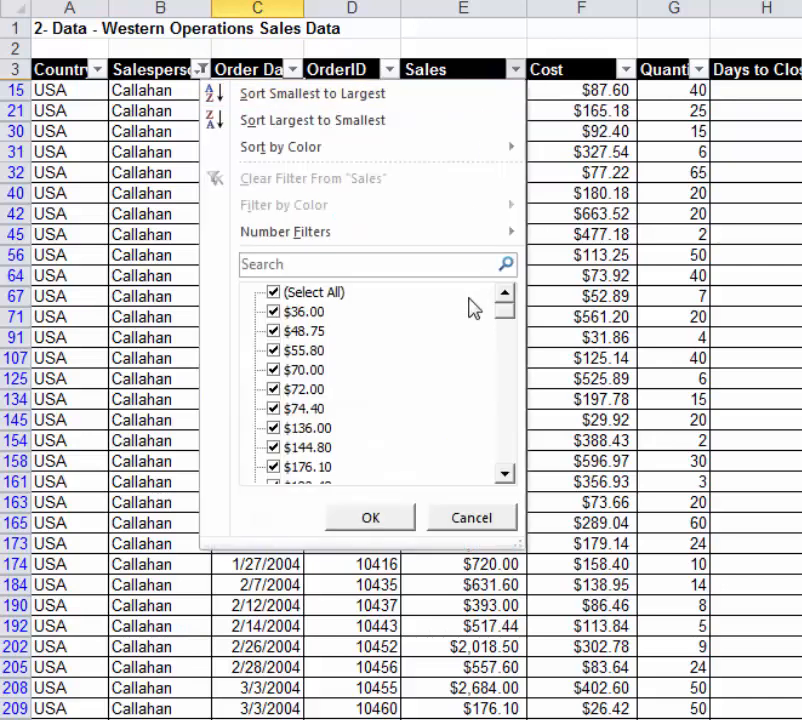
pyautogui.moveTo(505, 318); pyautogui.dragTo(497, 285)
pyautogui.moveTo(336, 240)
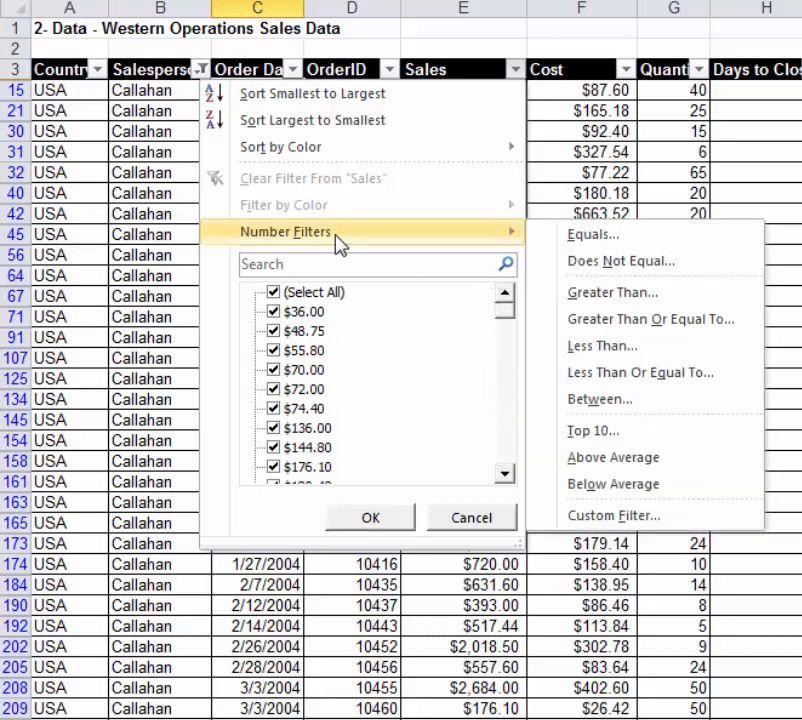
pyautogui.click(641, 308)
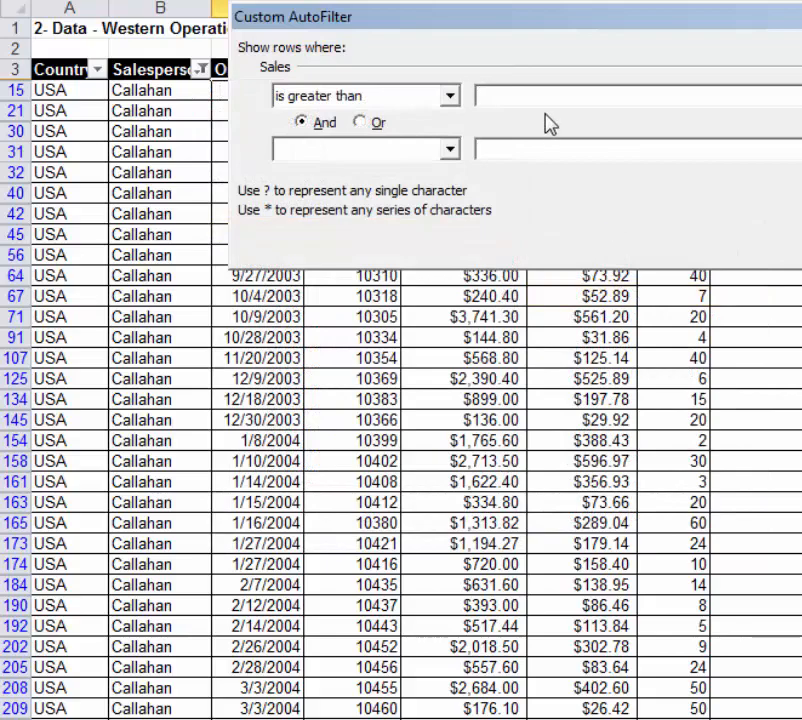
pyautogui.write('2000')
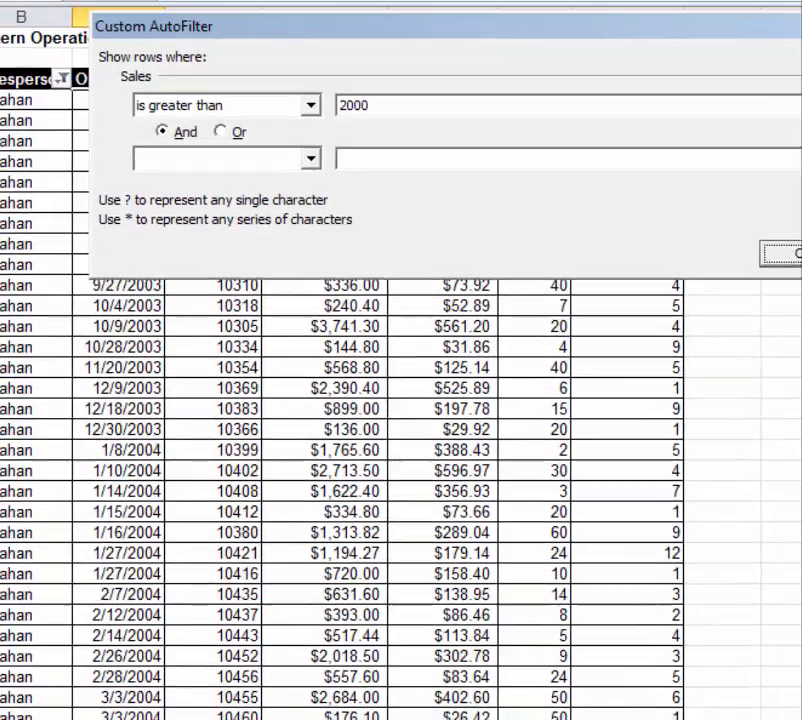
pyautogui.click(698, 277)
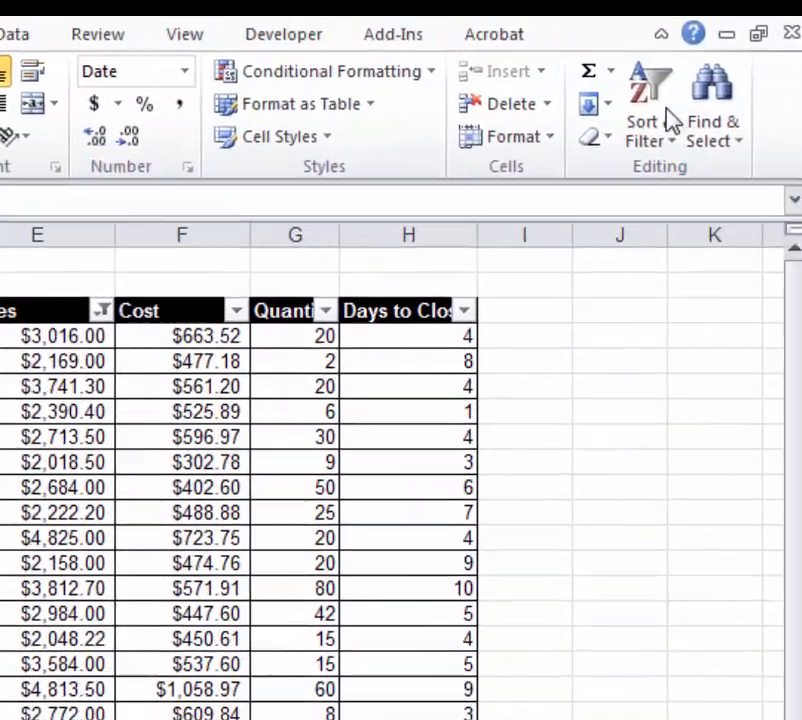
# Clear all applied filters from the table while keeping filtering turned on.
pyautogui.click(645, 102)
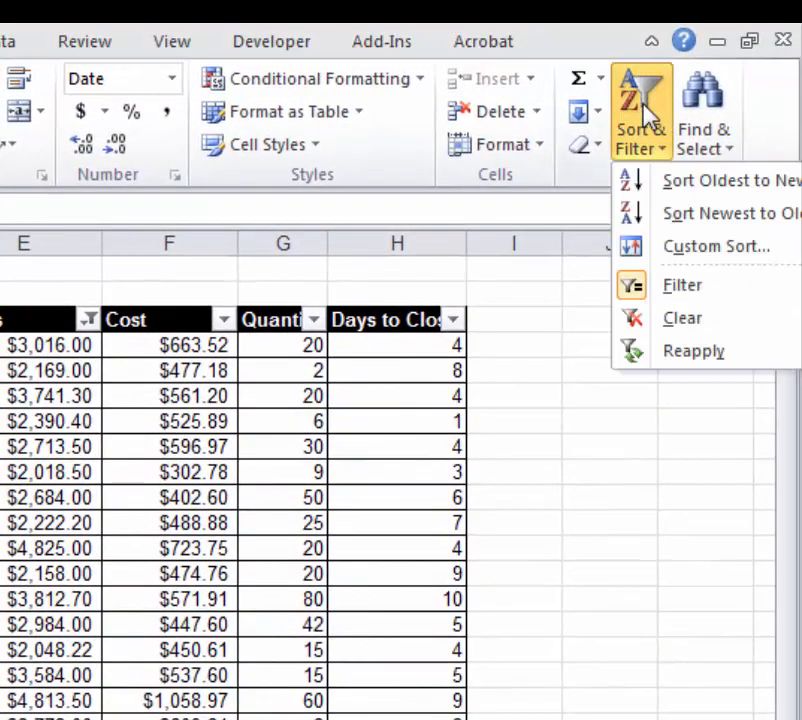
pyautogui.click(678, 320)
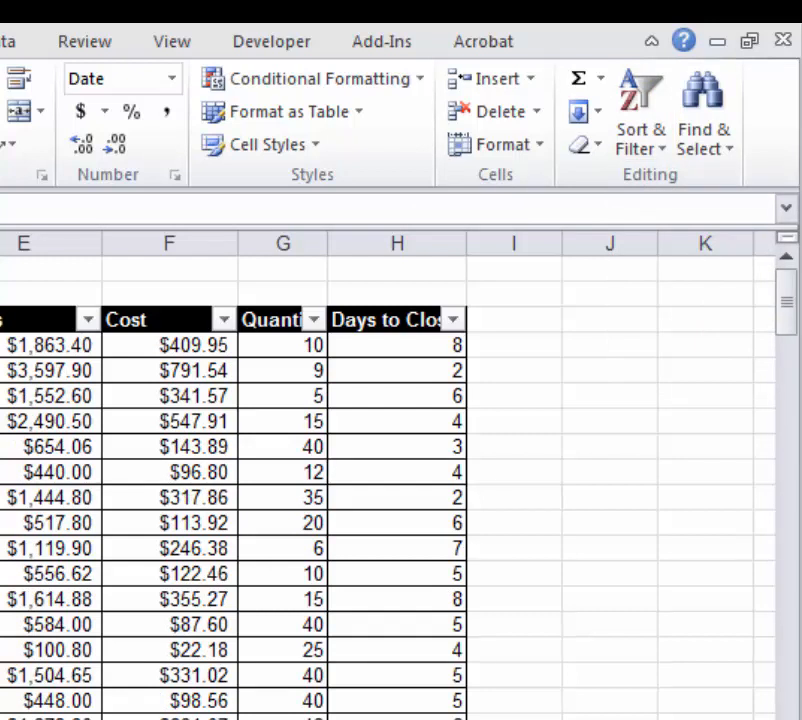
# Turn off filtering for the table and fill OrderID cells D16, D28, D35, D10 and D6 with yellow.
pyautogui.click(648, 124)
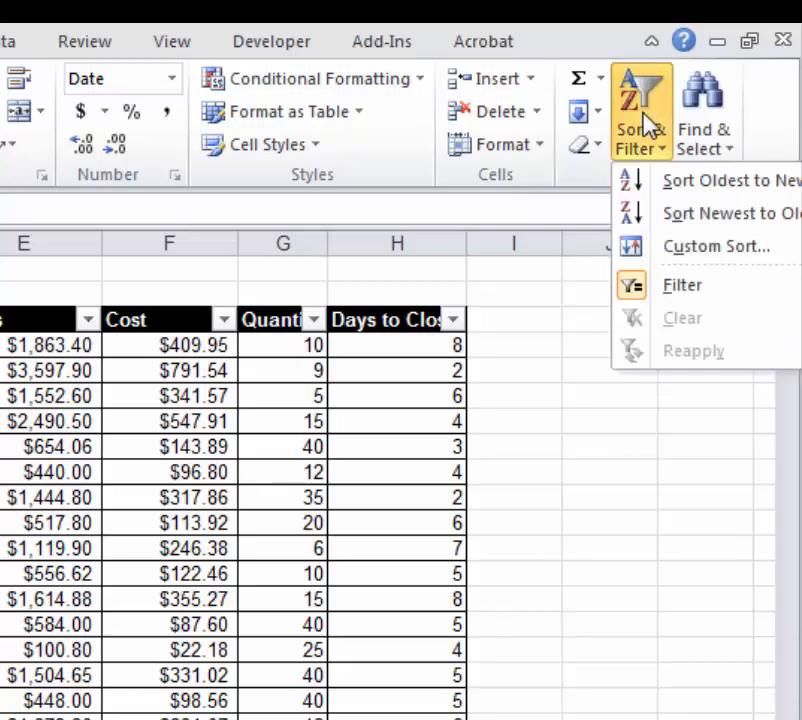
pyautogui.click(681, 290)
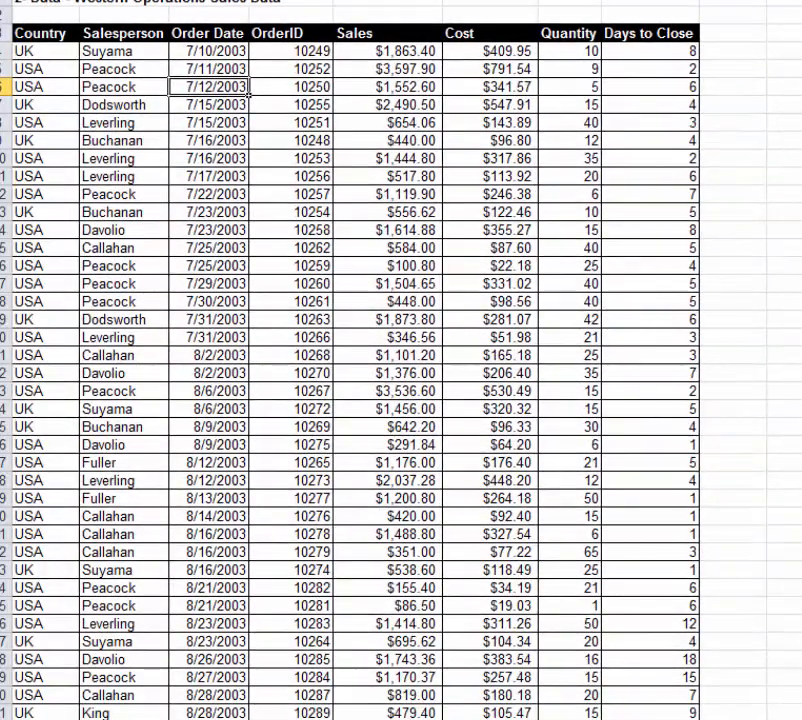
pyautogui.click(318, 267)
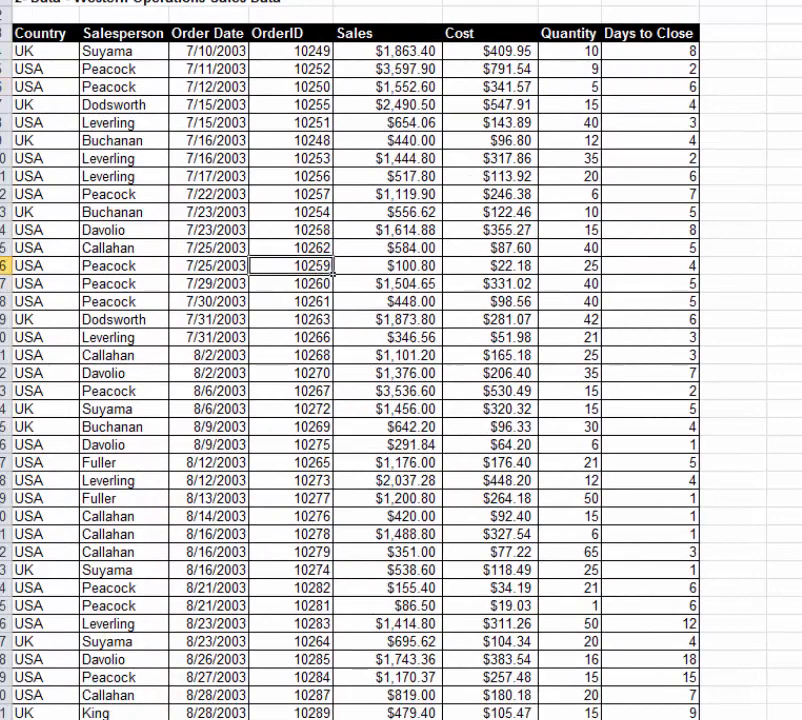
pyautogui.click(220, 0)
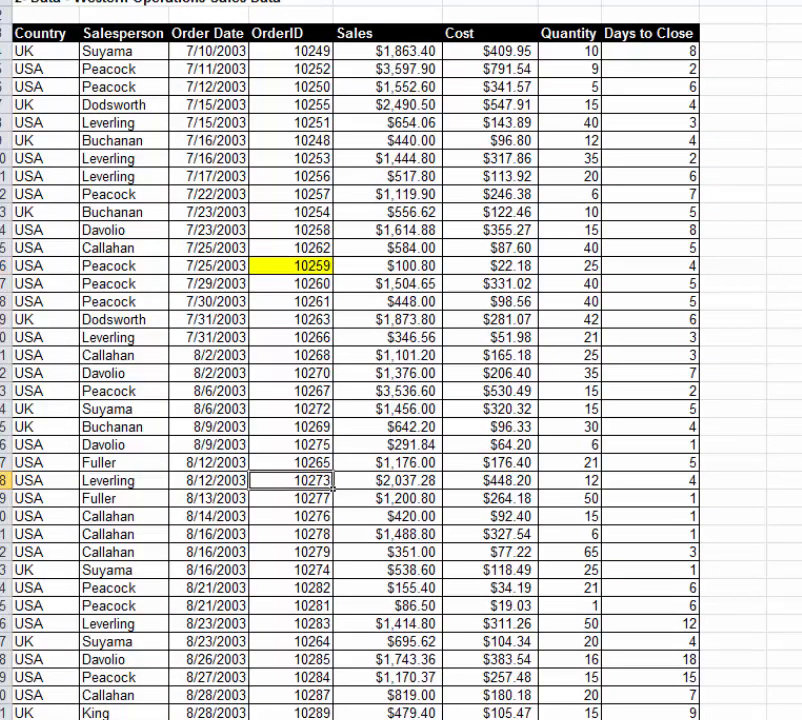
pyautogui.press('F4')
pyautogui.click(292, 605)
pyautogui.press('F4')
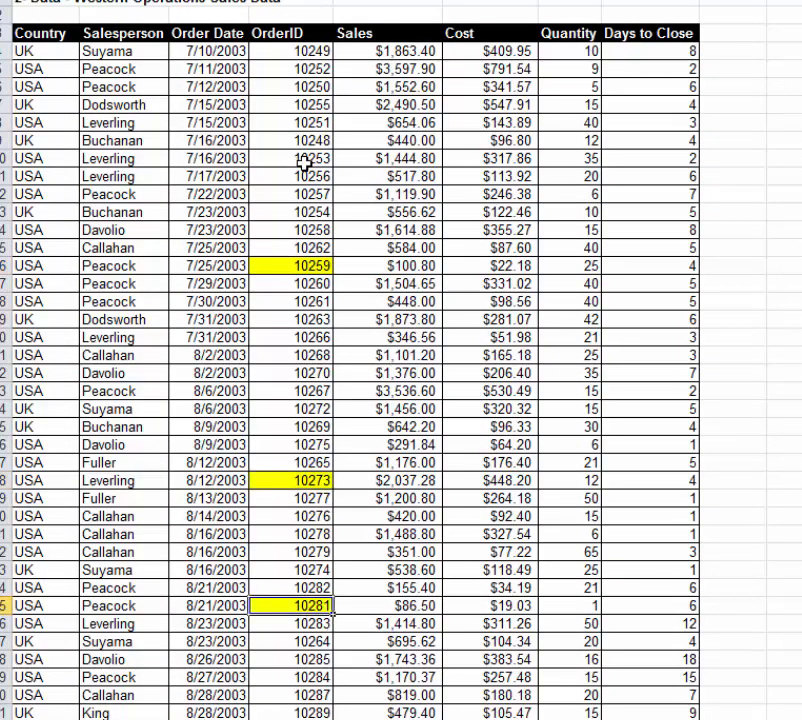
pyautogui.click(322, 158)
pyautogui.press('F4')
pyautogui.click(284, 86)
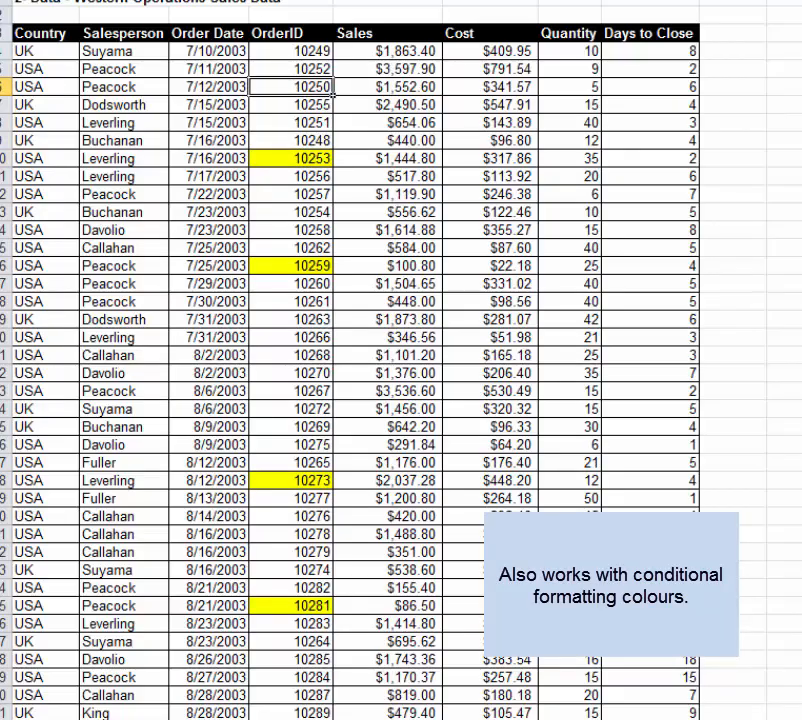
pyautogui.press('F4')
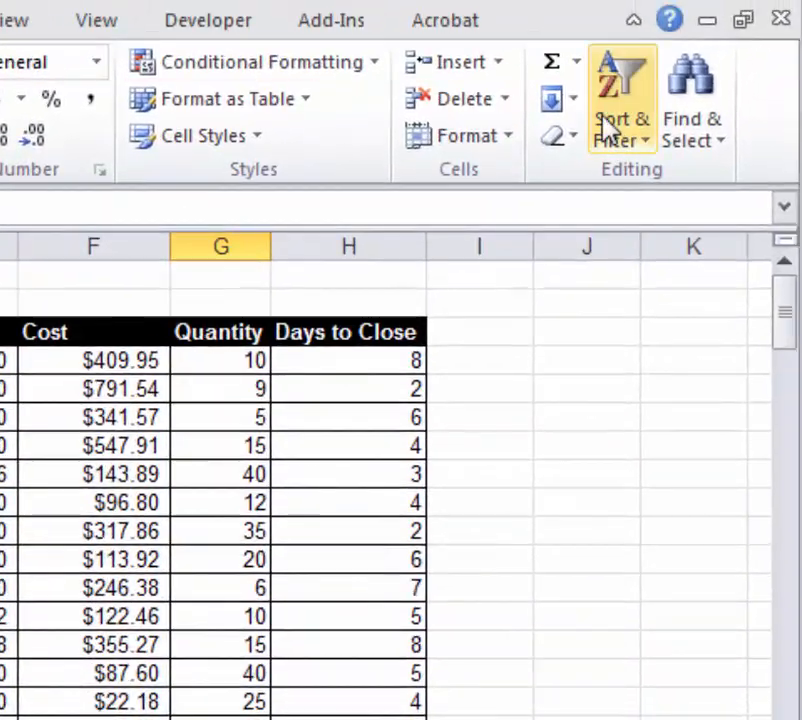
# Turn filtering on for the header row and filter the OrderID column by the yellow cell color.
pyautogui.click(622, 110)
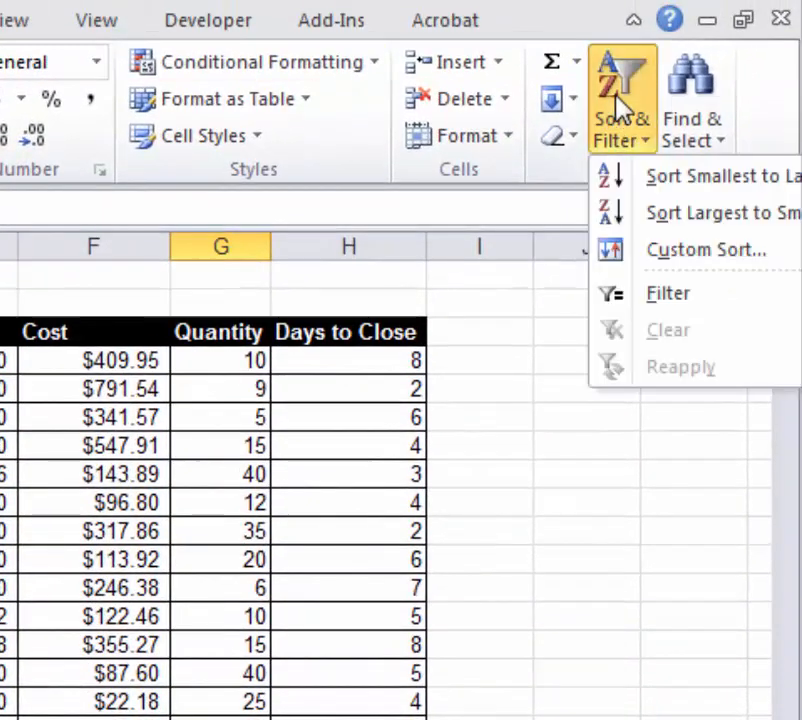
pyautogui.click(684, 298)
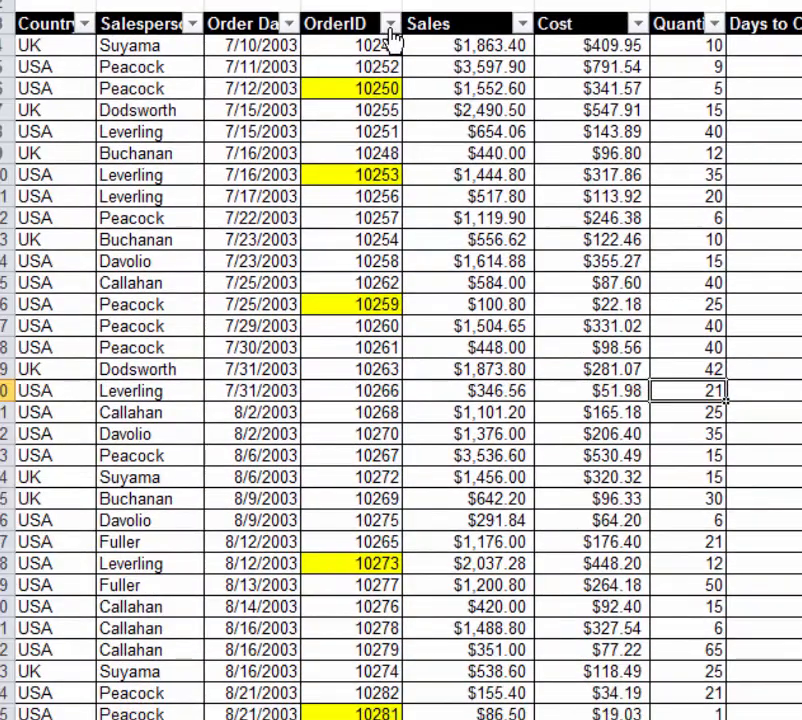
pyautogui.click(221, 116)
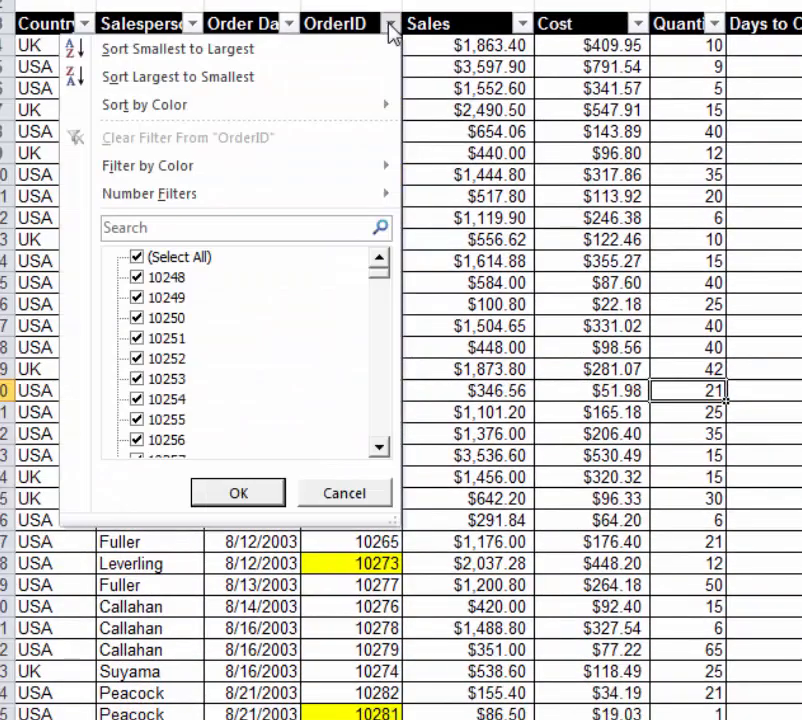
pyautogui.moveTo(240, 180)
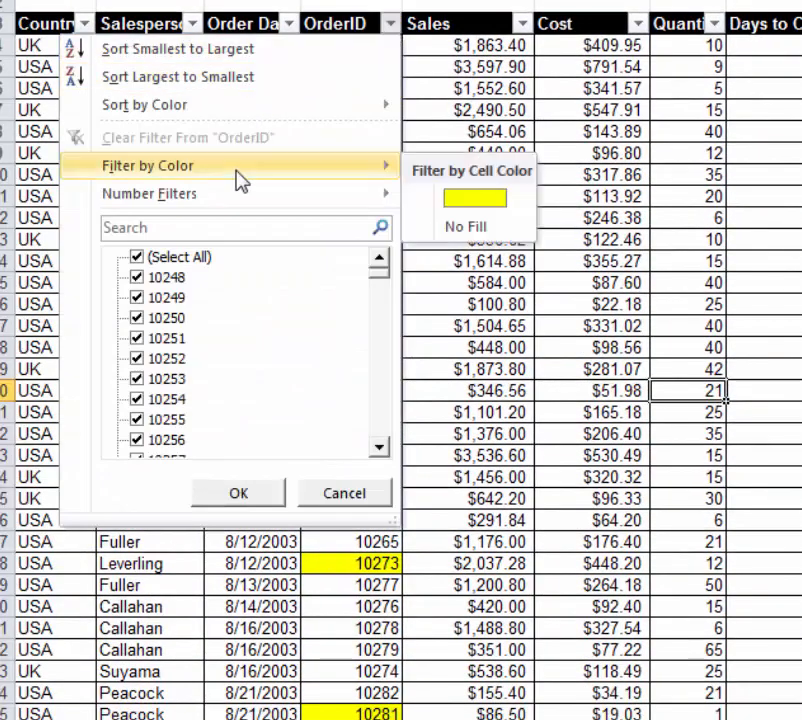
pyautogui.click(485, 210)
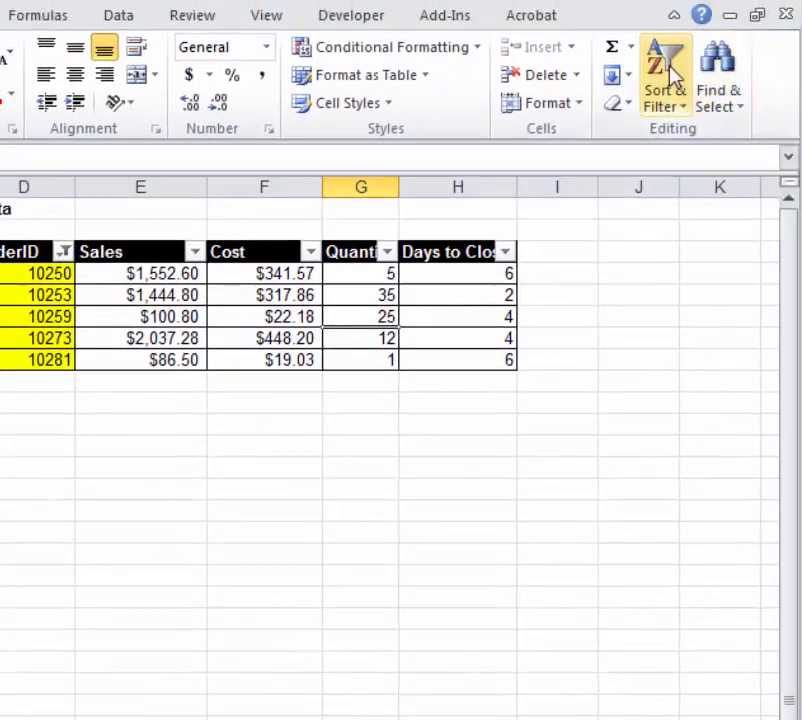
# Clear the color filter from the table and review the OrderID column's sort and filter options without applying any.
pyautogui.click(666, 81)
pyautogui.click(790, 176)
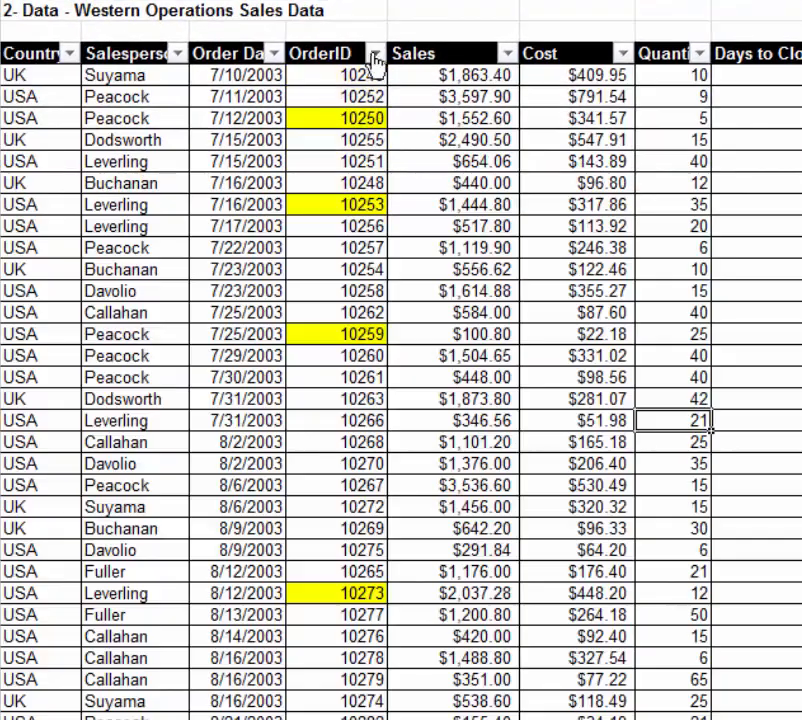
pyautogui.click(375, 54)
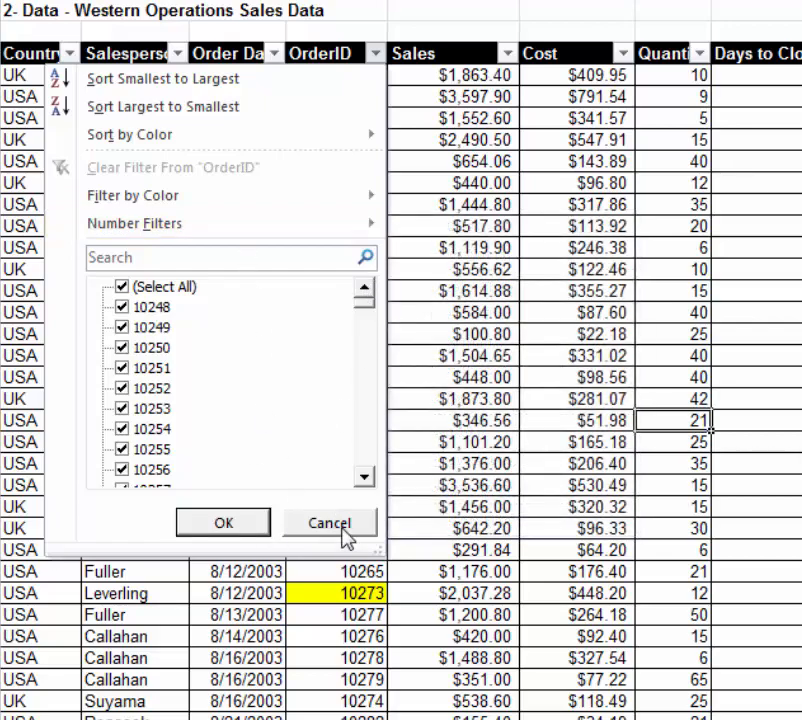
pyautogui.click(343, 534)
# Turn off filtering for the sales data table.
pyautogui.click(424, 441)
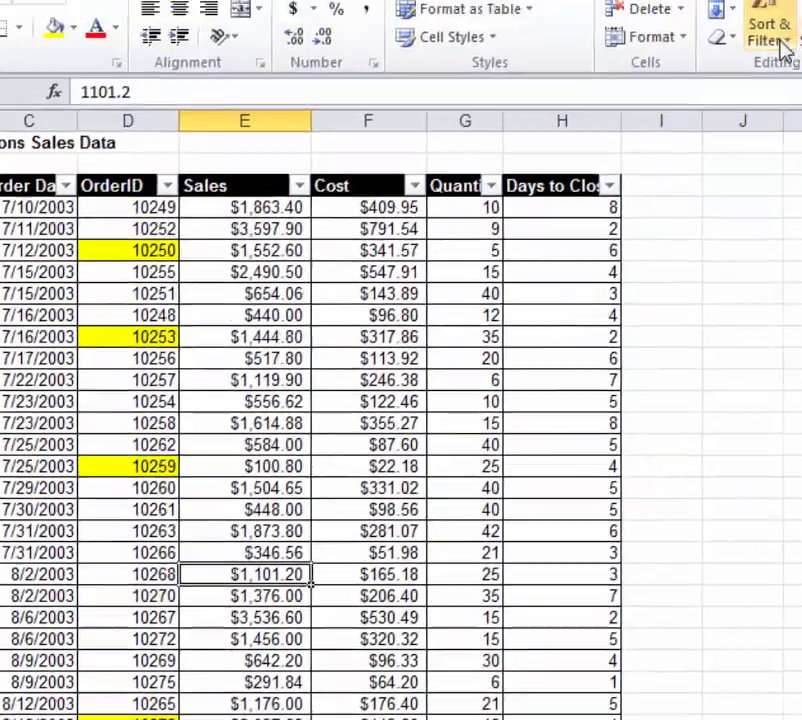
pyautogui.click(783, 50)
pyautogui.click(801, 162)
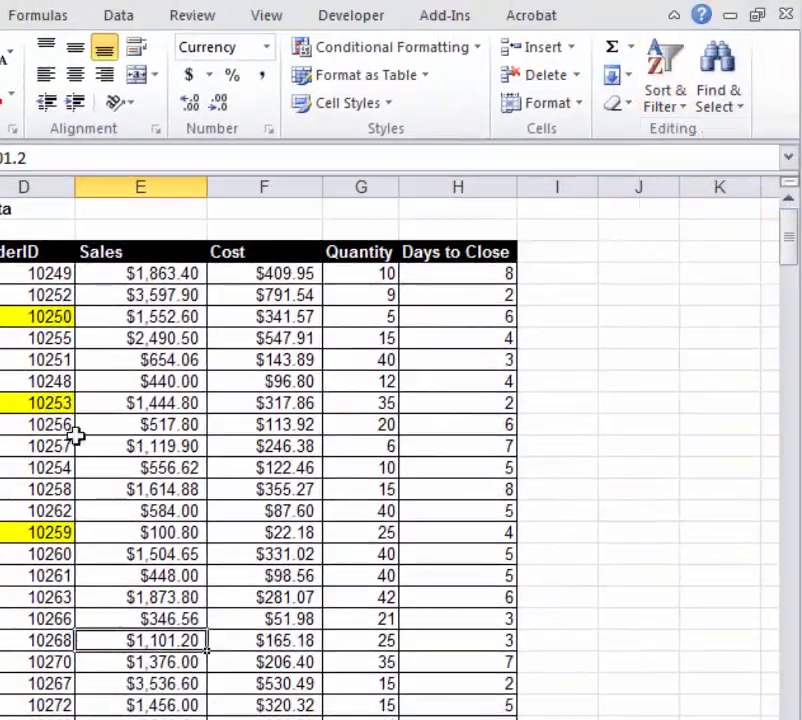